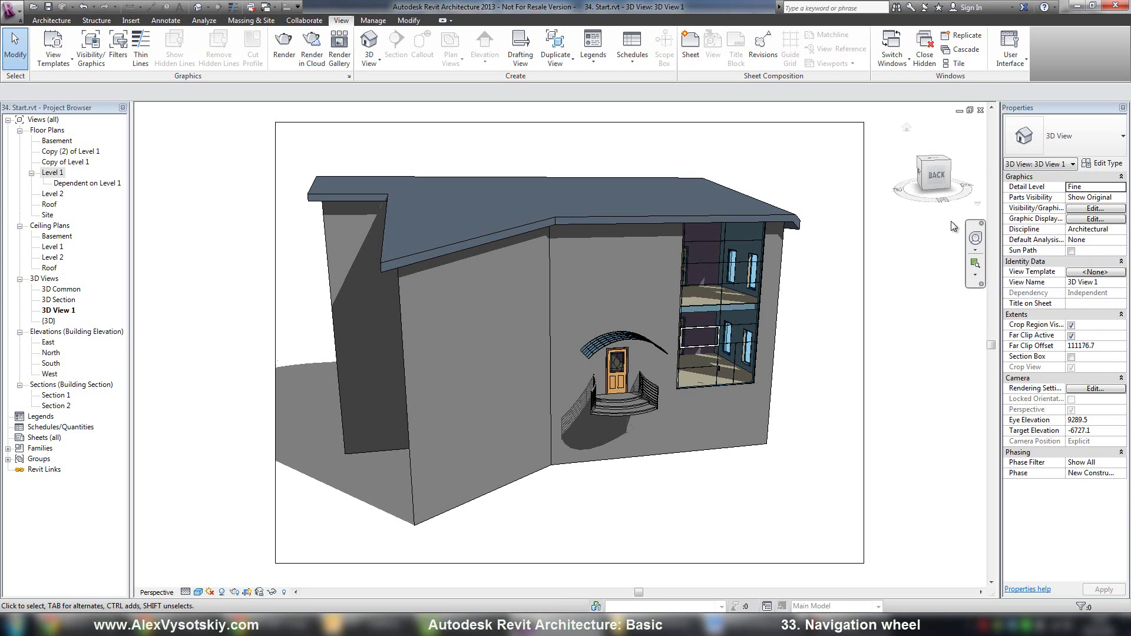
- Hide the navigation bar from the right edge of the 3D house view
left_click(982, 222)
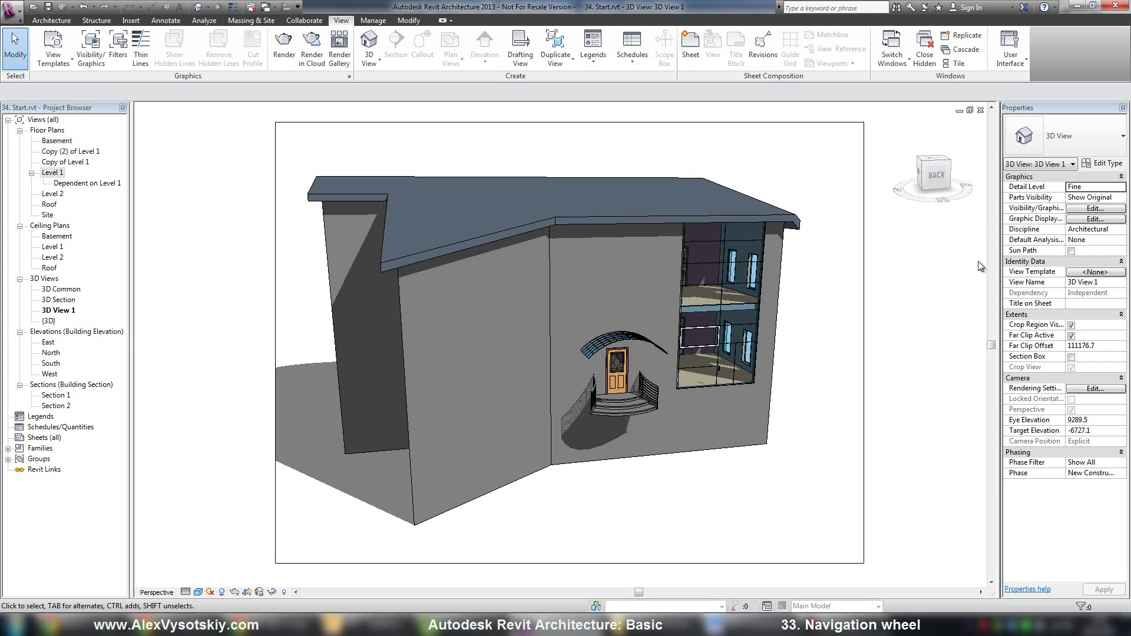
- Re-enable the Navigation Bar via User Interface and choose the Full Navigation Wheel style
left_click(1011, 52)
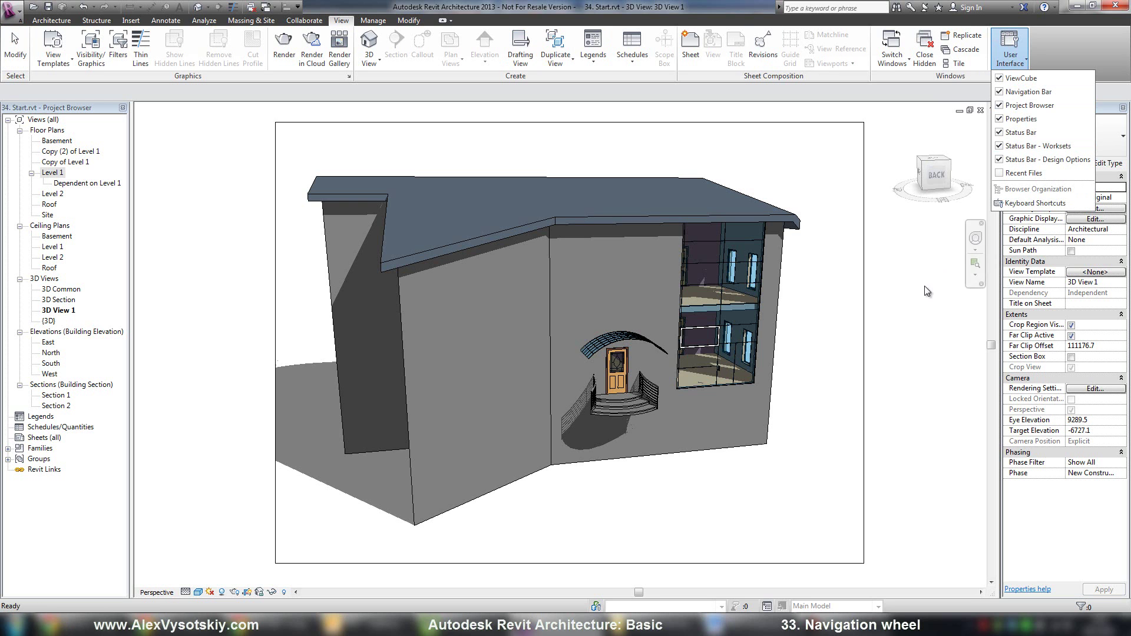
left_click(1000, 92)
left_click(976, 252)
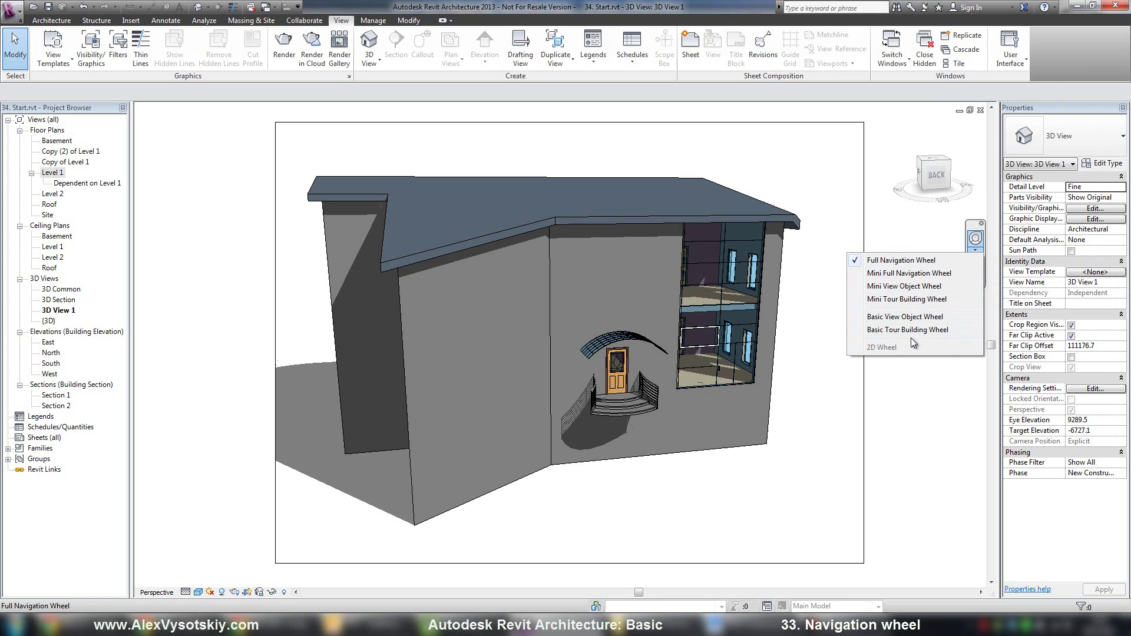
left_click(900, 262)
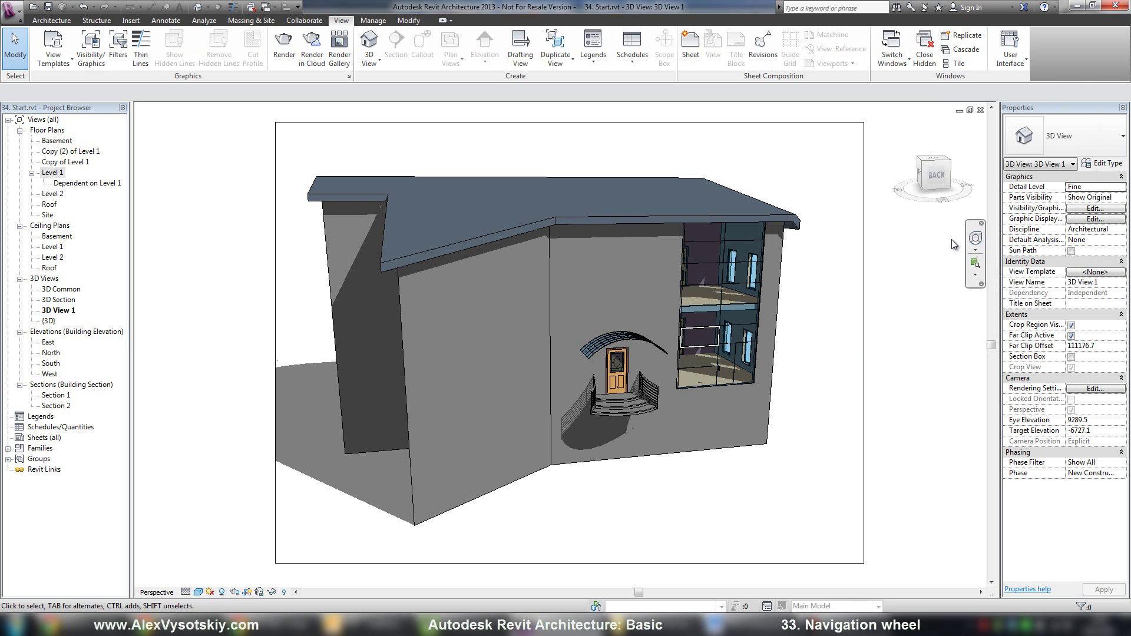
- Orbit the house to its right and back-left sides, then pan down and zoom out and in
left_click(975, 240)
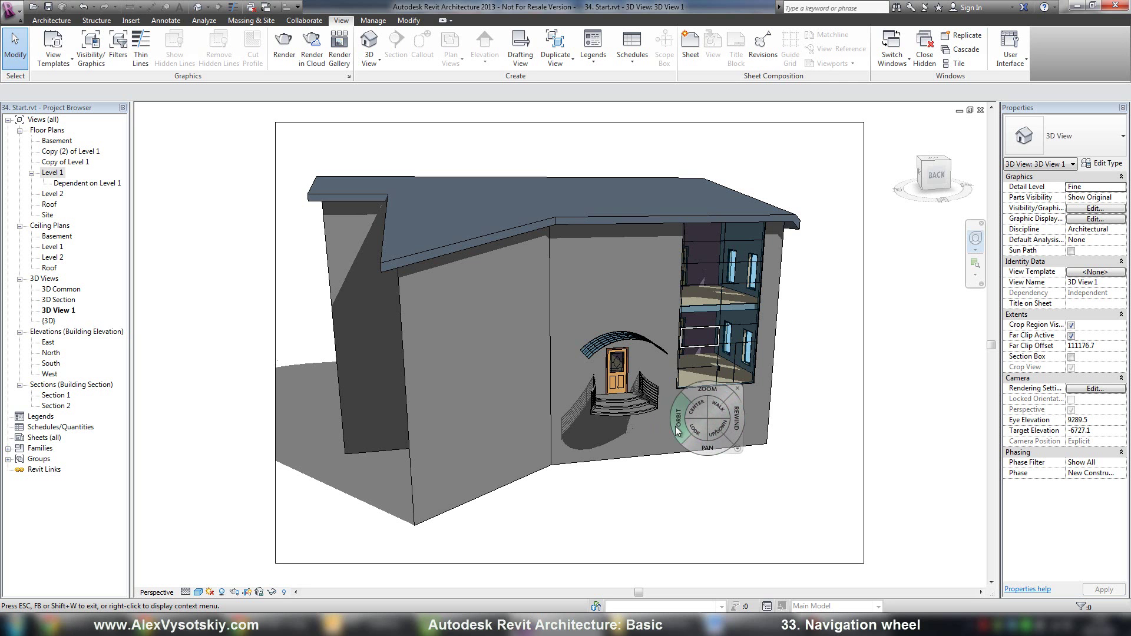
mouse_move(673, 424)
left_mouse_down()
mouse_move(972, 415)
mouse_move(476, 442)
left_mouse_up()
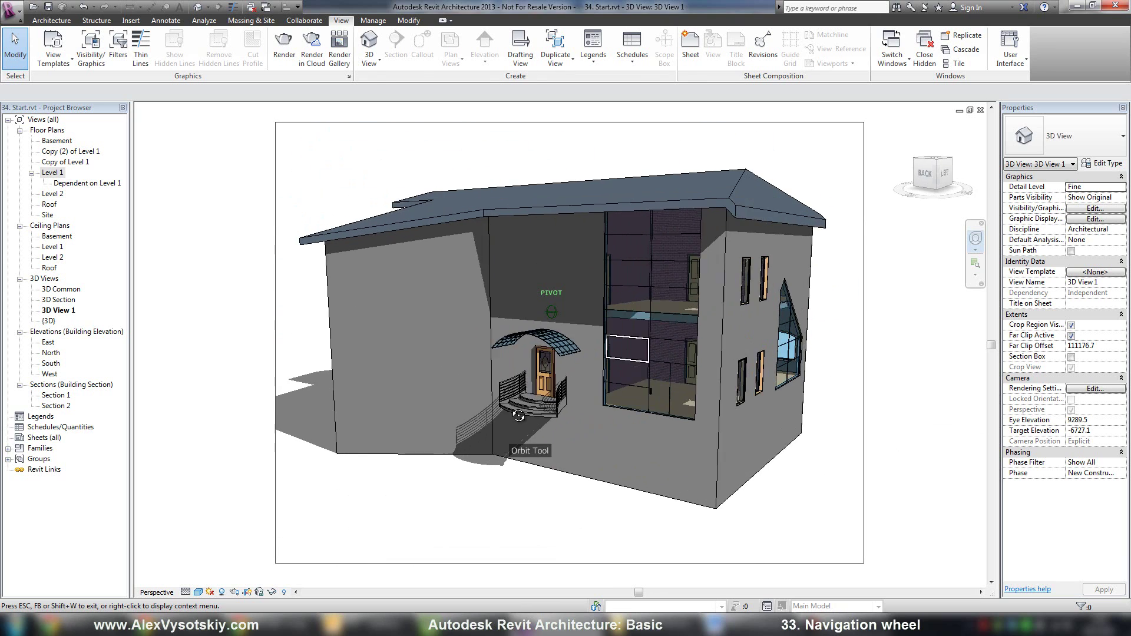
mouse_move(476, 442)
left_mouse_down()
mouse_move(507, 420)
mouse_move(700, 419)
left_mouse_up()
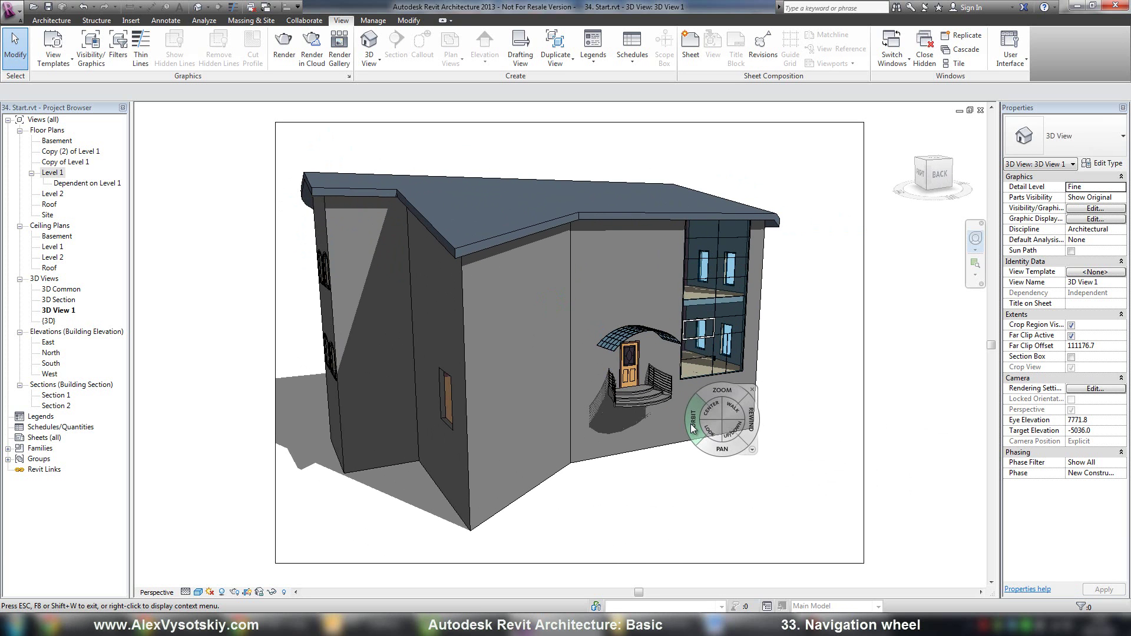
mouse_move(723, 448)
left_mouse_down()
mouse_move(712, 489)
mouse_move(702, 412)
mouse_move(702, 460)
mouse_move(725, 487)
mouse_move(709, 437)
mouse_move(723, 452)
left_mouse_up()
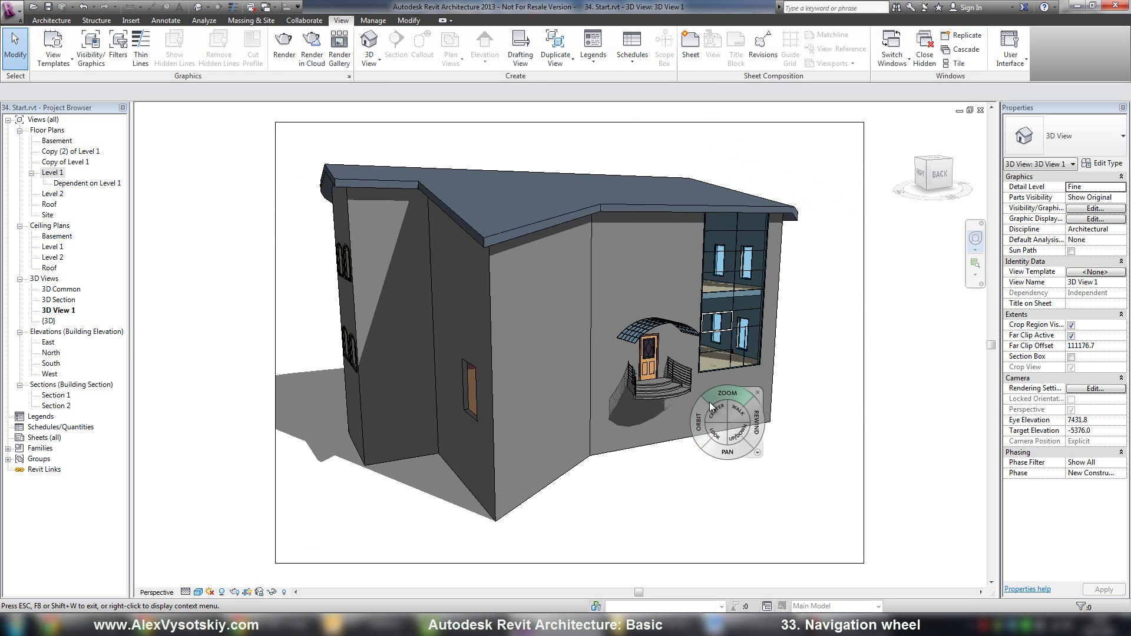
mouse_move(714, 399)
left_mouse_down()
mouse_move(723, 375)
mouse_move(724, 469)
mouse_move(716, 393)
mouse_move(717, 422)
left_mouse_up()
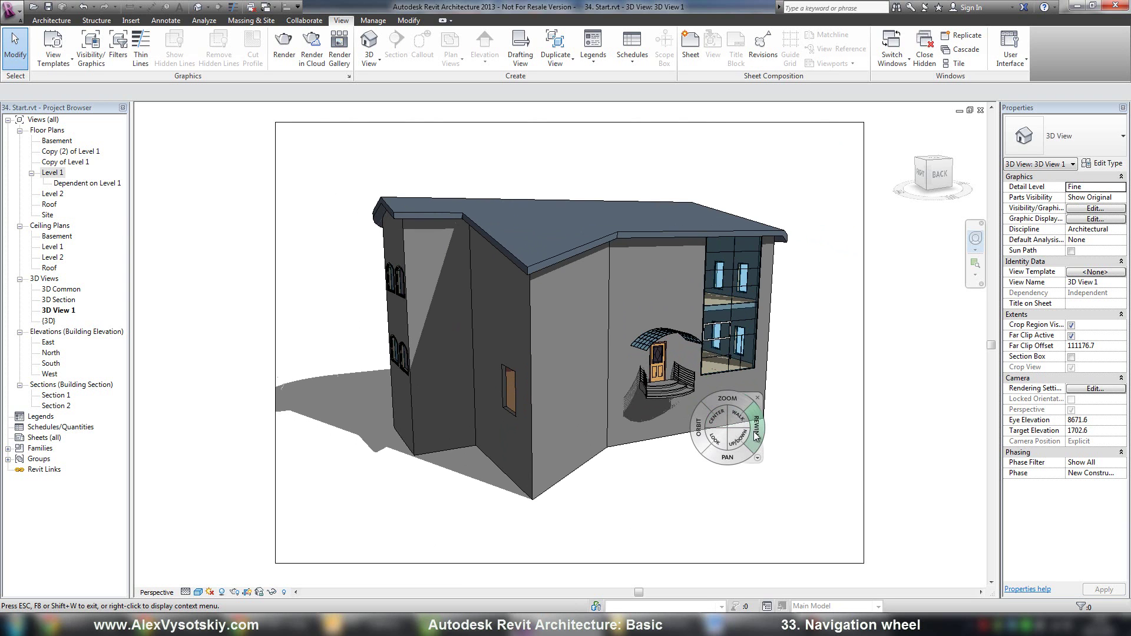
- Rewind through earlier camera positions, then raise the camera to look down on the building
left_click_drag(756, 435, 423, 421)
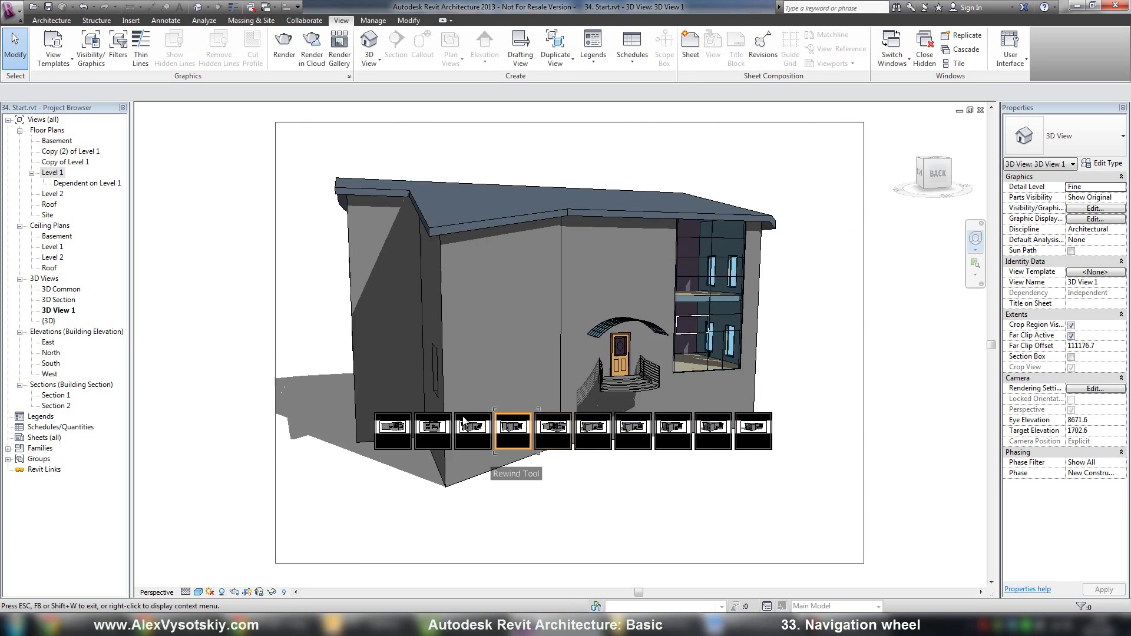
mouse_move(422, 421)
left_mouse_down()
mouse_move(421, 403)
mouse_move(523, 407)
mouse_move(195, 396)
left_mouse_up()
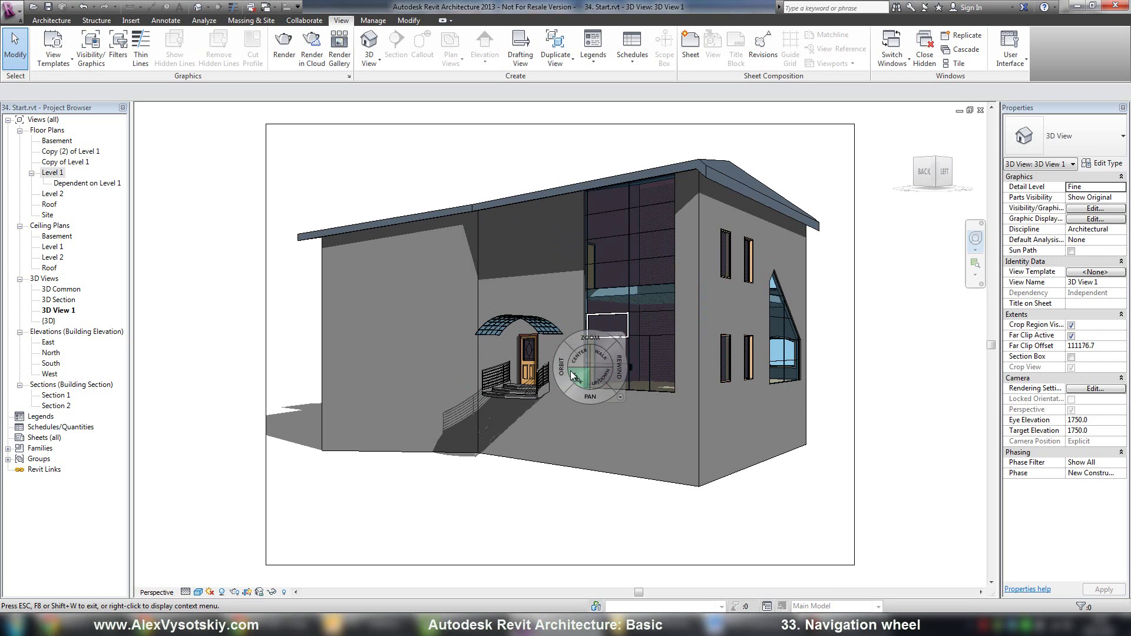
left_click_drag(571, 371, 712, 430)
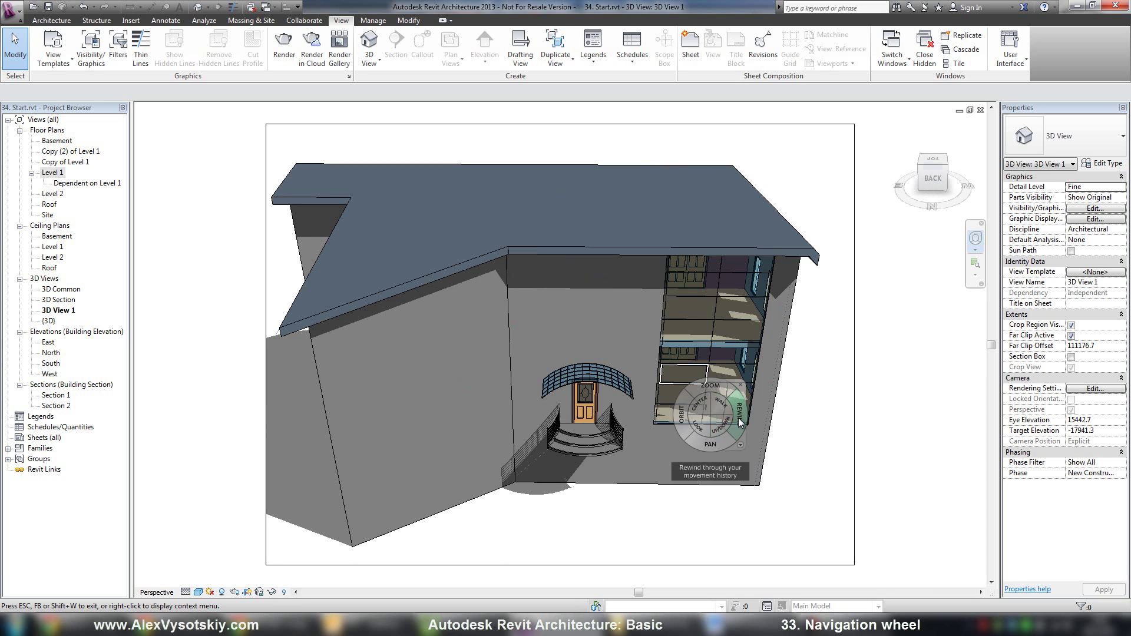
- Revert to an earlier front view and begin orbiting around a pivot on the facade
left_click(739, 421)
left_click_drag(739, 421, 686, 424)
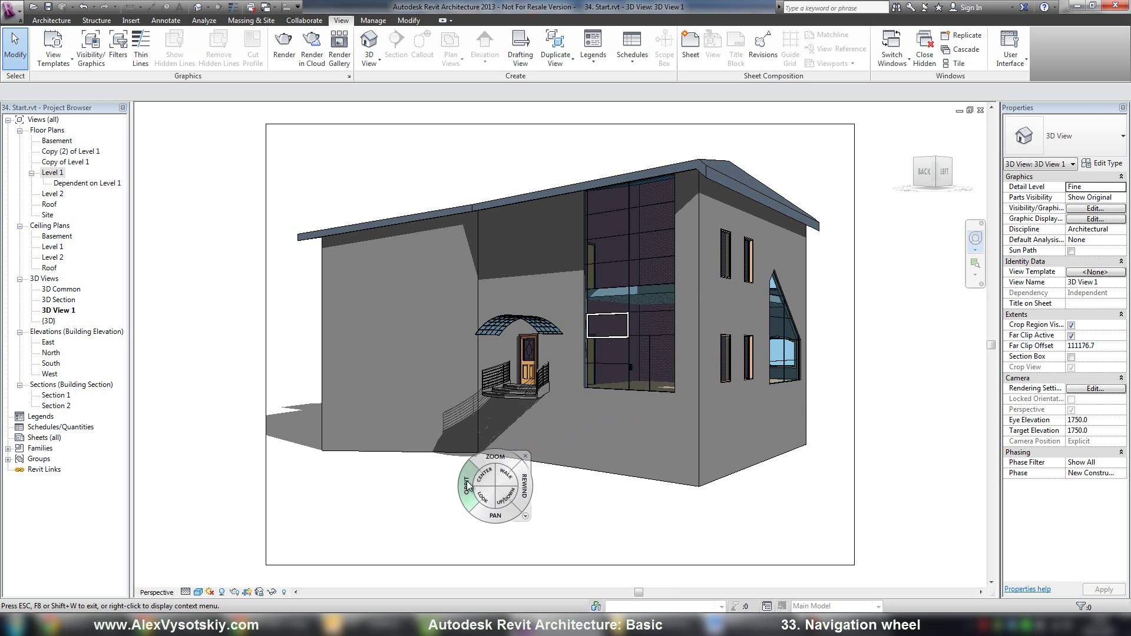
mouse_move(468, 485)
left_mouse_down()
mouse_move(663, 495)
mouse_move(523, 490)
left_mouse_up()
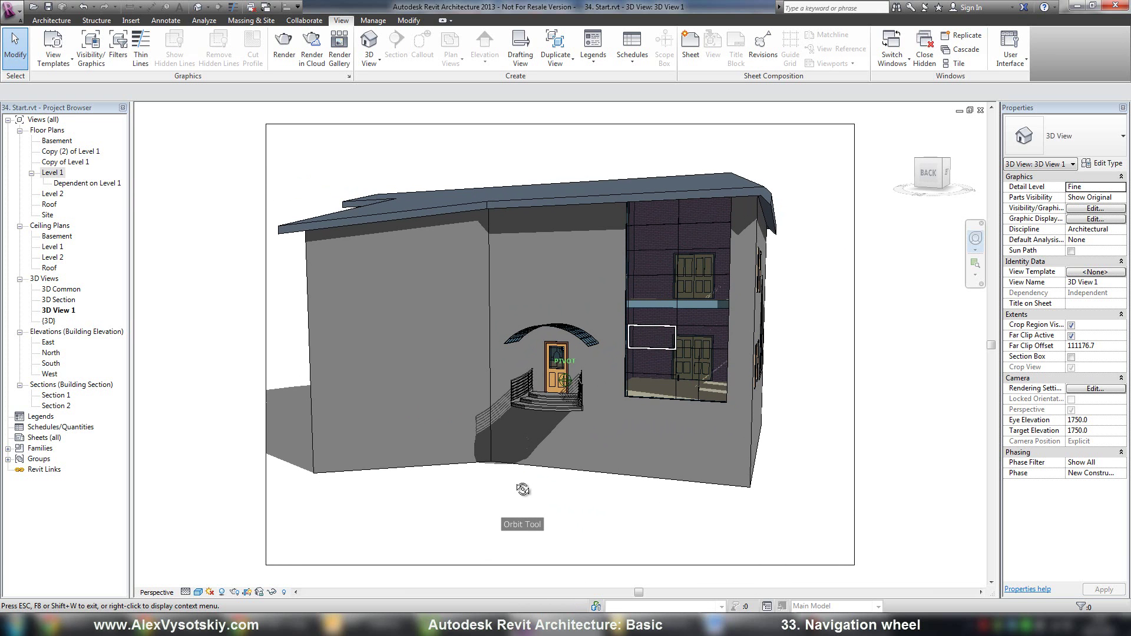
- Orbit the building, then set a new centre point on the entrance steps
mouse_move(523, 490)
left_mouse_down()
mouse_move(557, 493)
mouse_move(434, 488)
mouse_move(504, 501)
left_mouse_up()
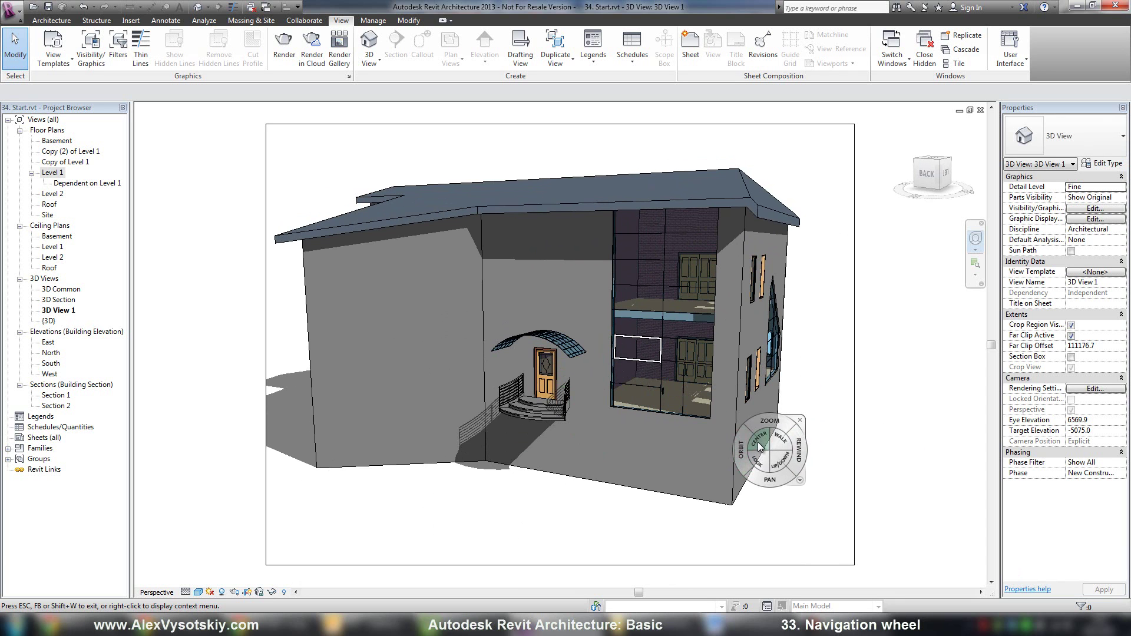
left_click_drag(758, 442, 562, 418)
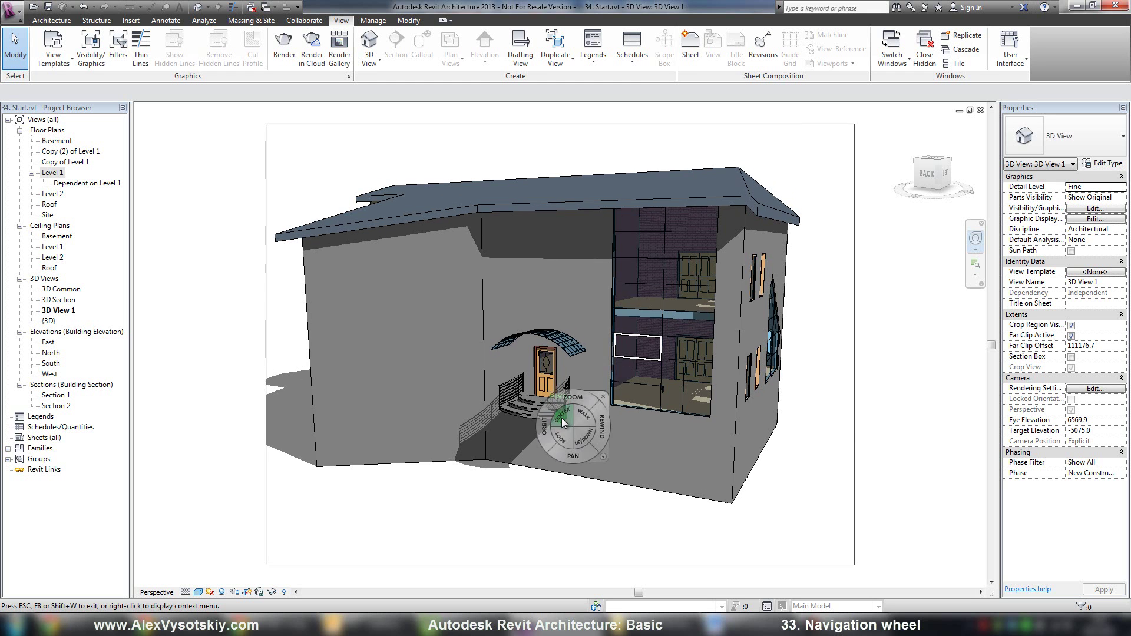
left_click_drag(574, 439, 502, 438)
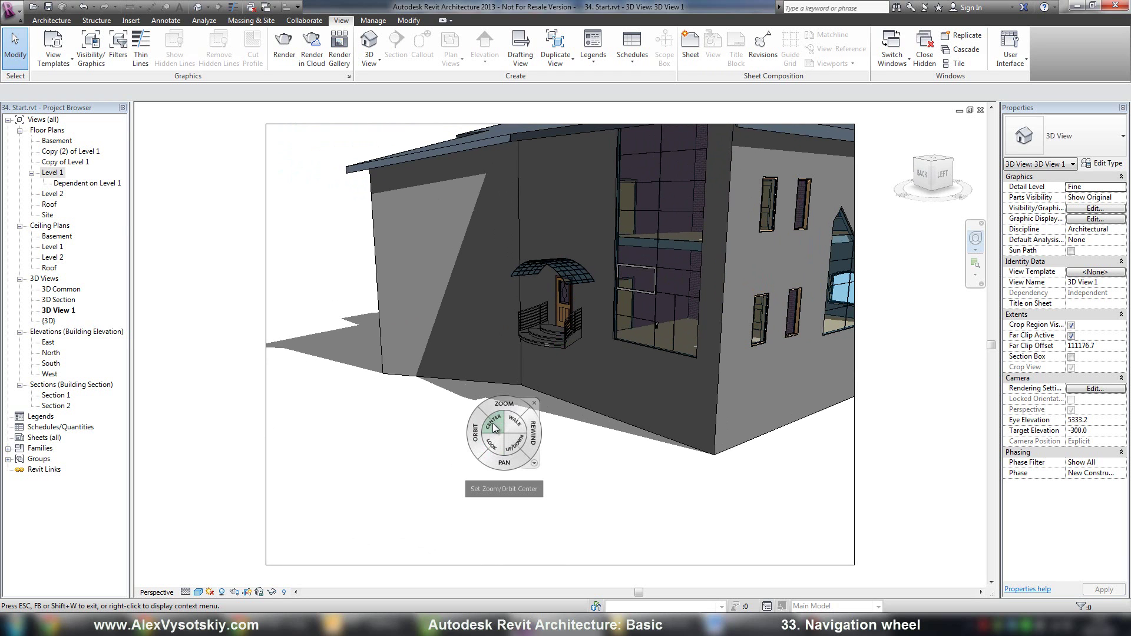
- Set a new pivot on the glazed wall and orbit the house around it
left_click(494, 428)
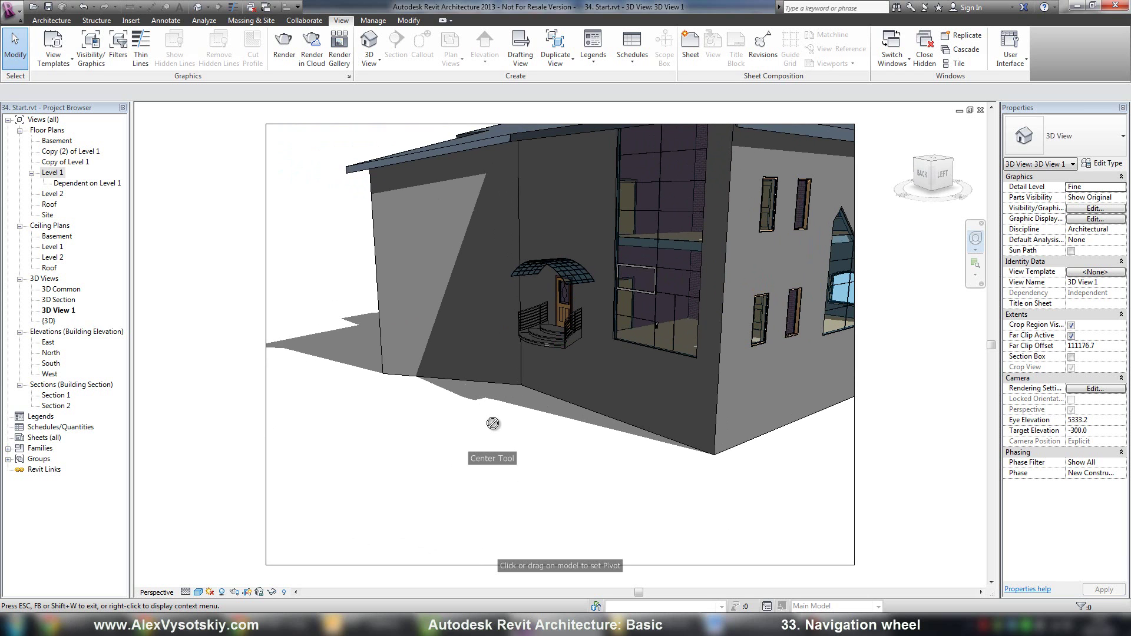
mouse_move(494, 424)
left_mouse_down()
mouse_move(729, 248)
mouse_move(660, 176)
mouse_move(732, 181)
left_mouse_up()
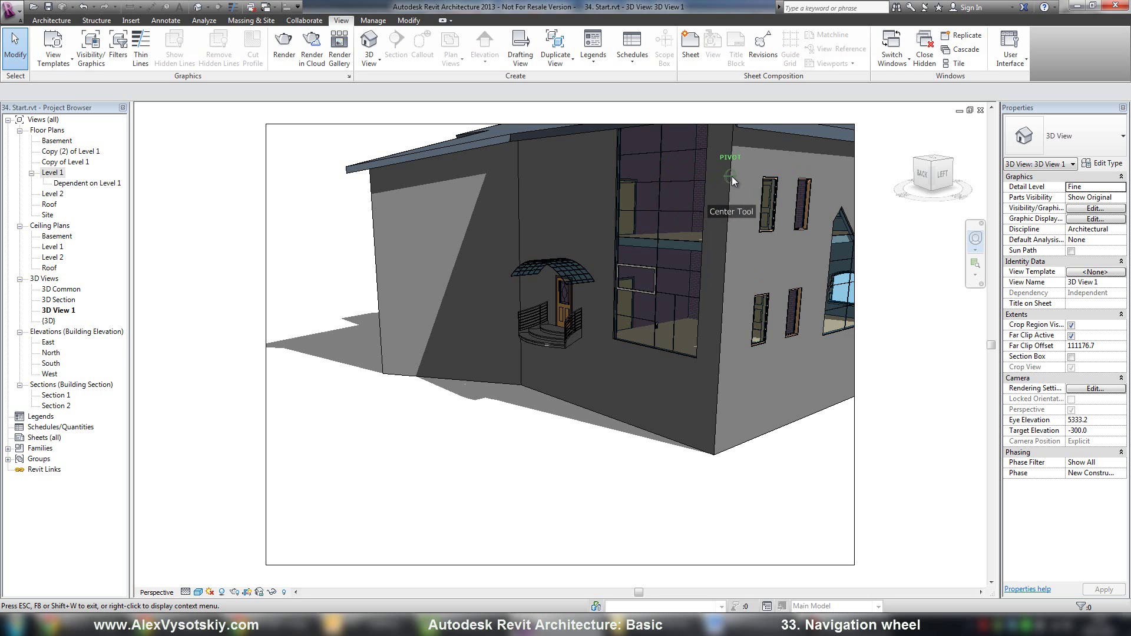
mouse_move(732, 175)
left_mouse_down()
mouse_move(733, 162)
mouse_move(432, 201)
left_mouse_up()
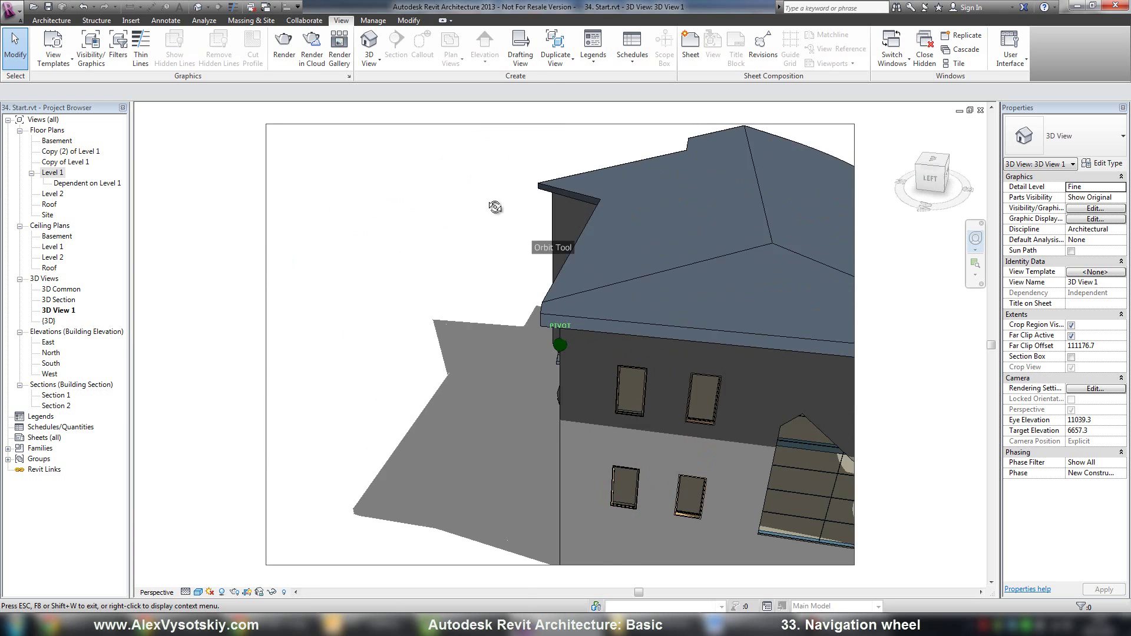
mouse_move(432, 199)
left_mouse_down()
mouse_move(497, 361)
mouse_move(584, 328)
left_mouse_up()
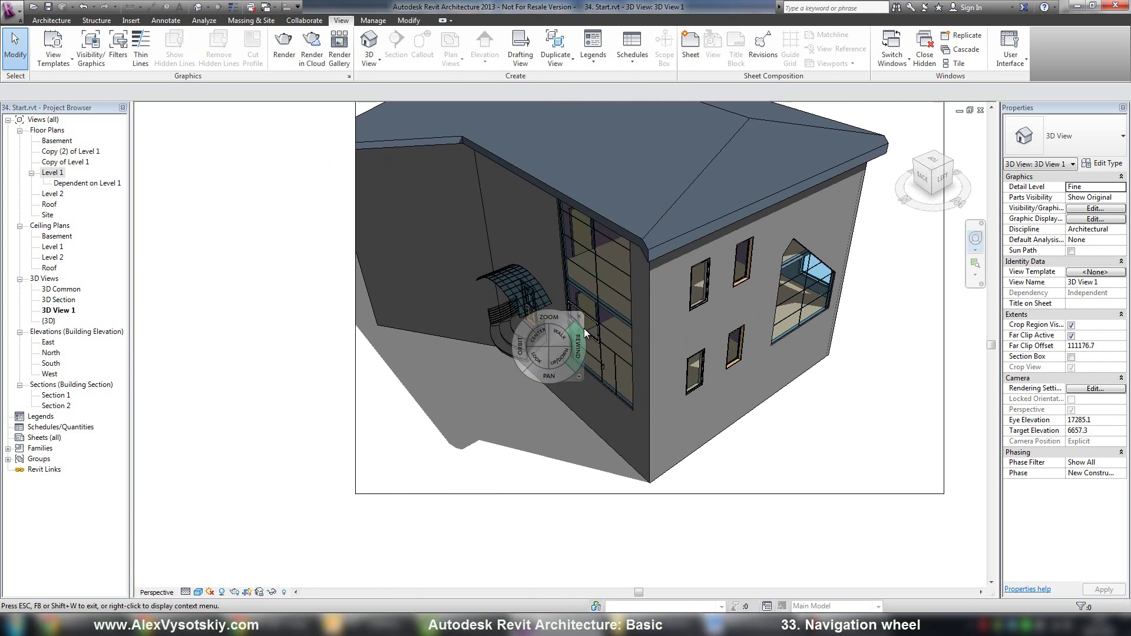
- Return to the previous view and orbit down to a low front view of the entrance
left_click(585, 328)
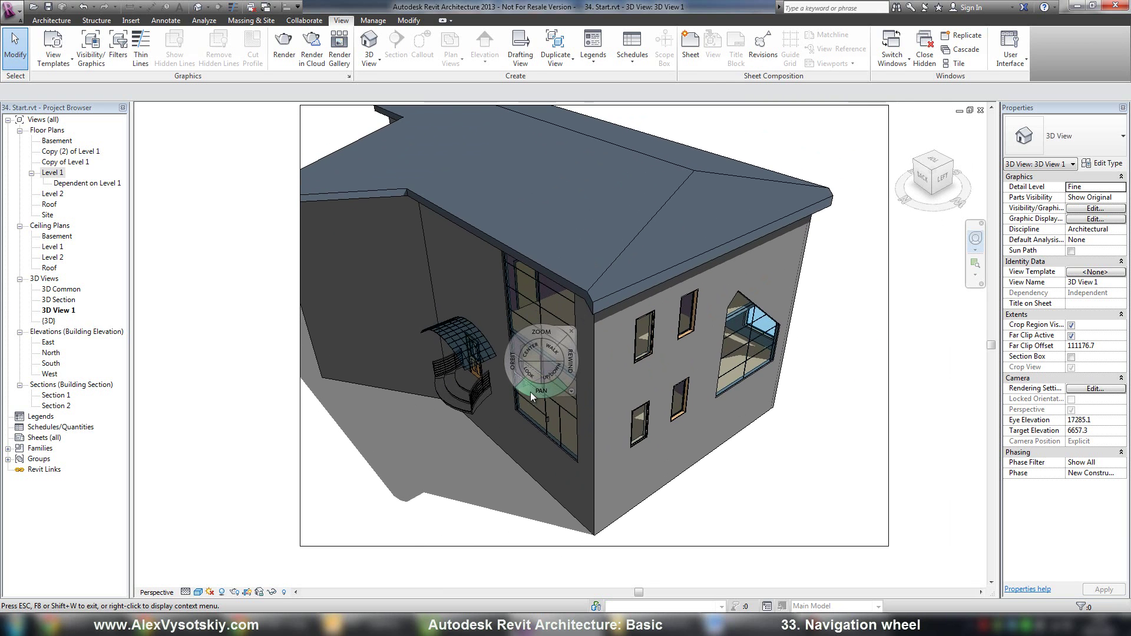
left_click_drag(516, 364, 609, 343)
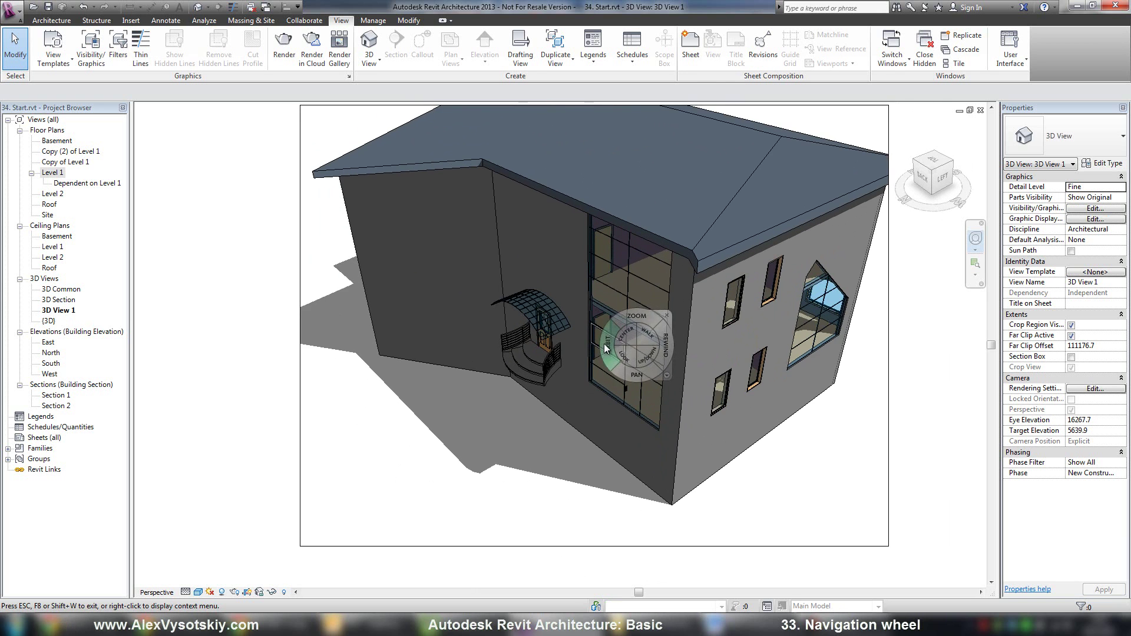
left_click_drag(610, 342, 625, 297)
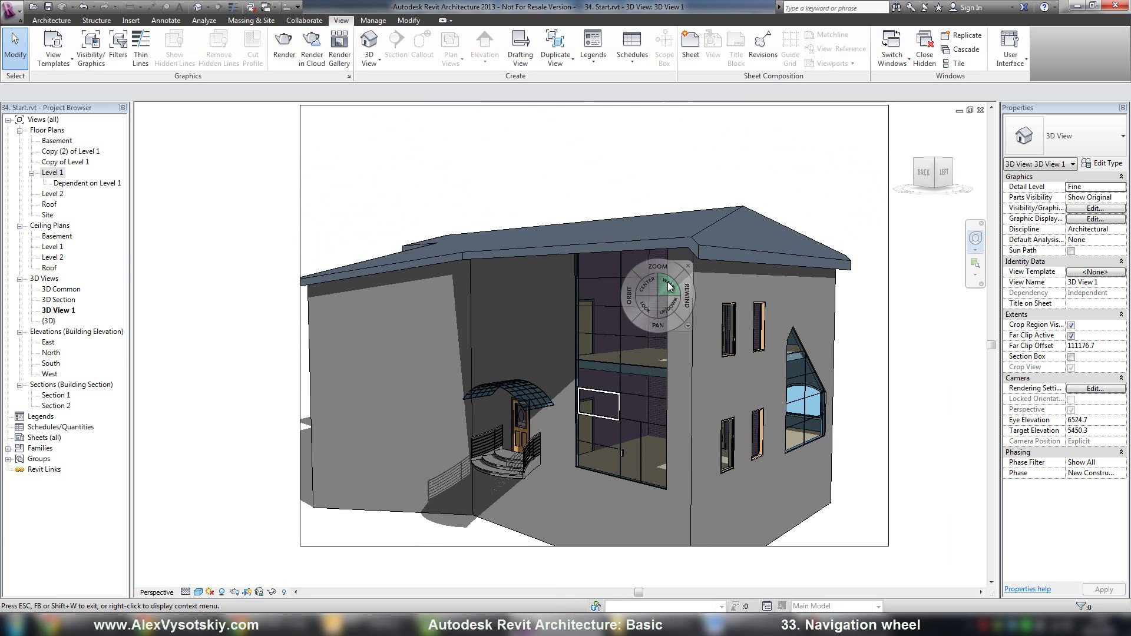
- Lower the camera, look toward the entrance and walk forward to the door under the canopy
mouse_move(664, 315)
left_mouse_down()
mouse_move(623, 480)
mouse_move(623, 543)
left_mouse_up()
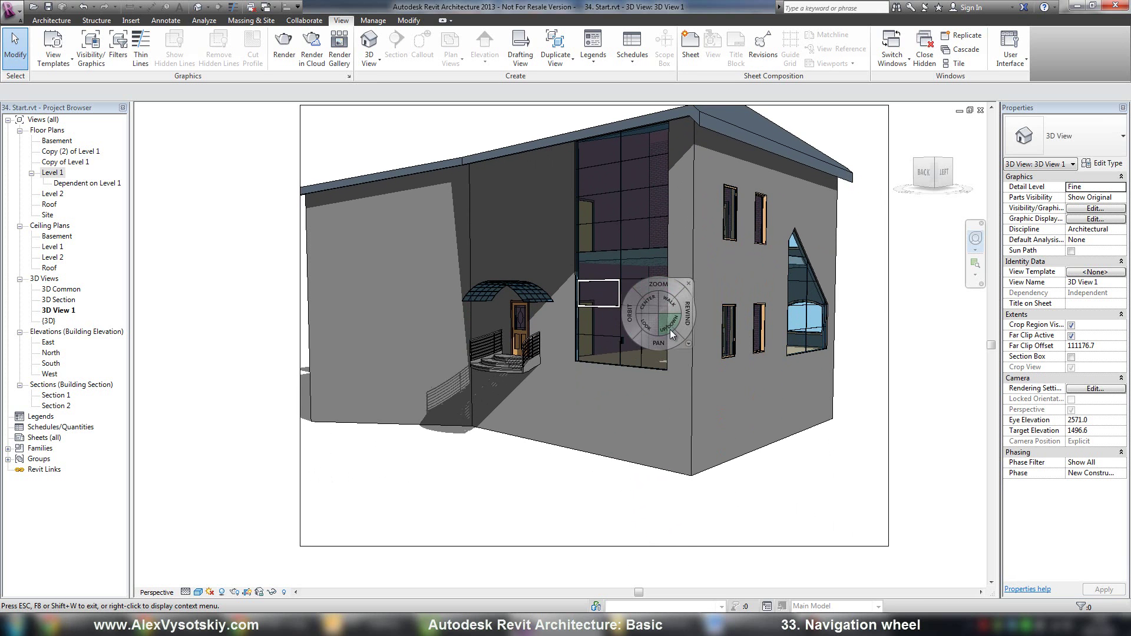
mouse_move(646, 324)
left_mouse_down()
mouse_move(624, 323)
mouse_move(634, 314)
left_mouse_up()
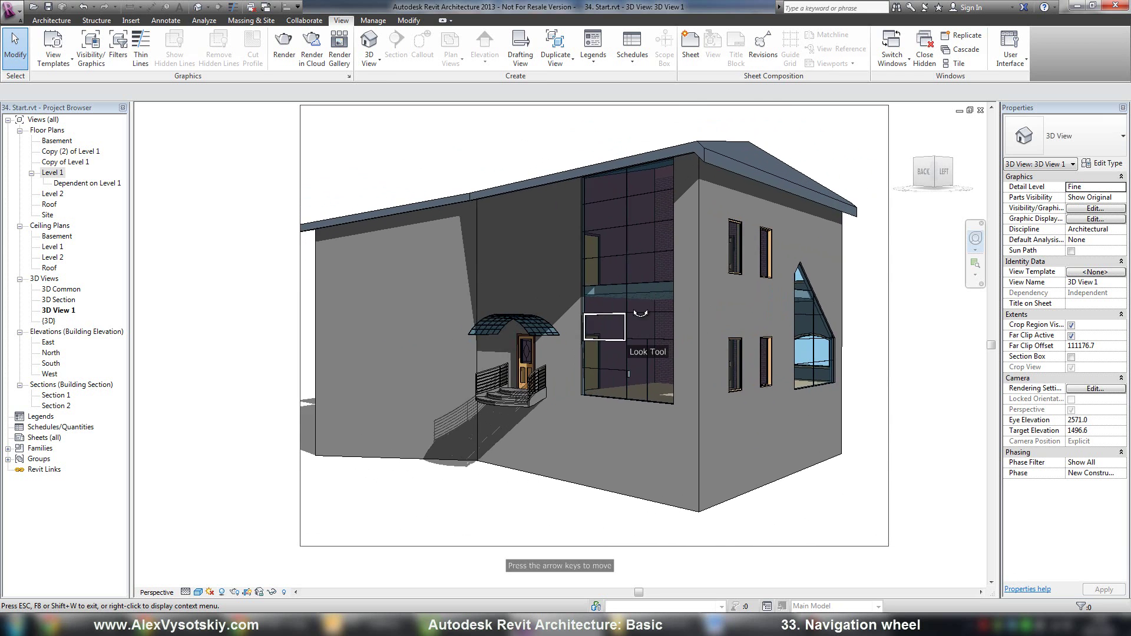
left_click_drag(634, 314, 630, 318)
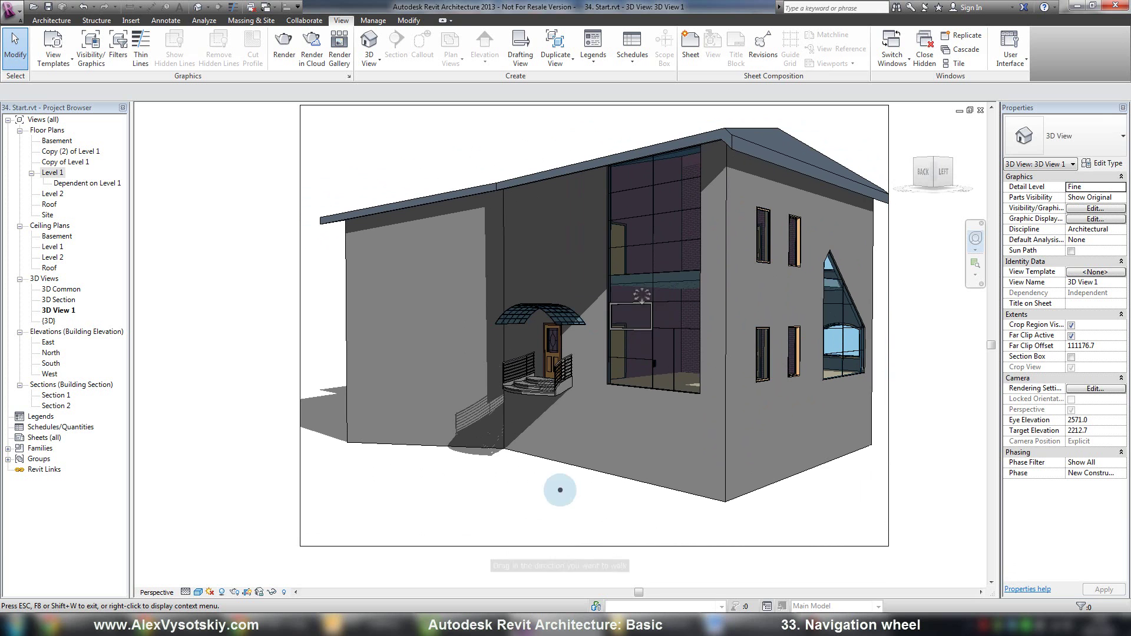
mouse_move(559, 490)
left_mouse_down()
mouse_move(558, 438)
mouse_move(540, 547)
left_mouse_up()
- Hide the Doors category in the view so the entrance opening is empty, then reopen the wheel with Shift+W
left_click(612, 440)
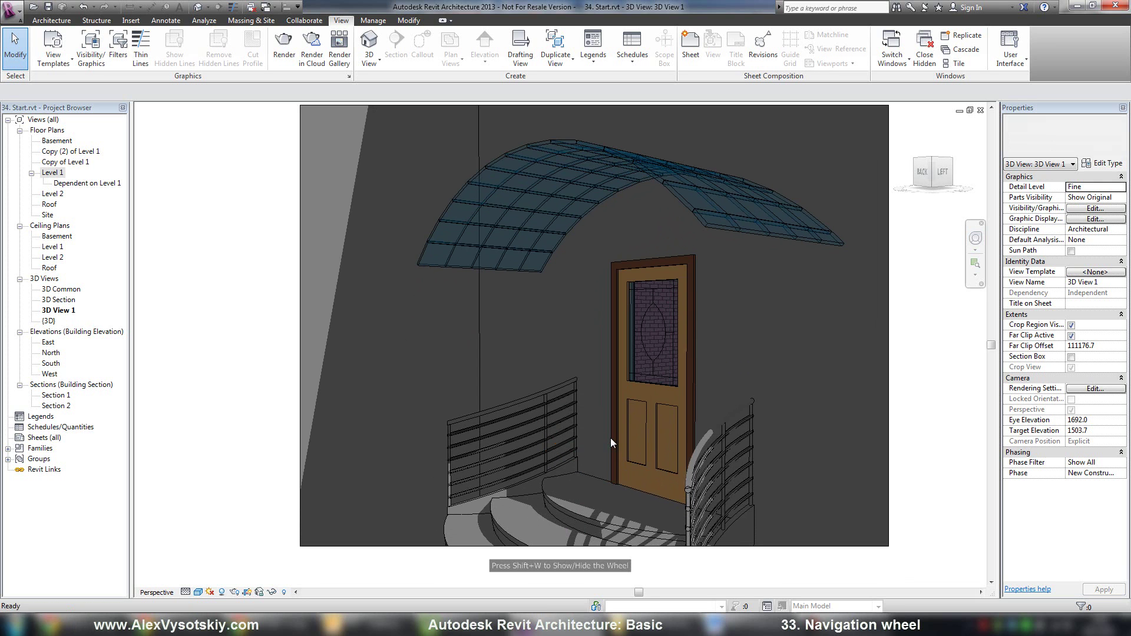
right_click(617, 377)
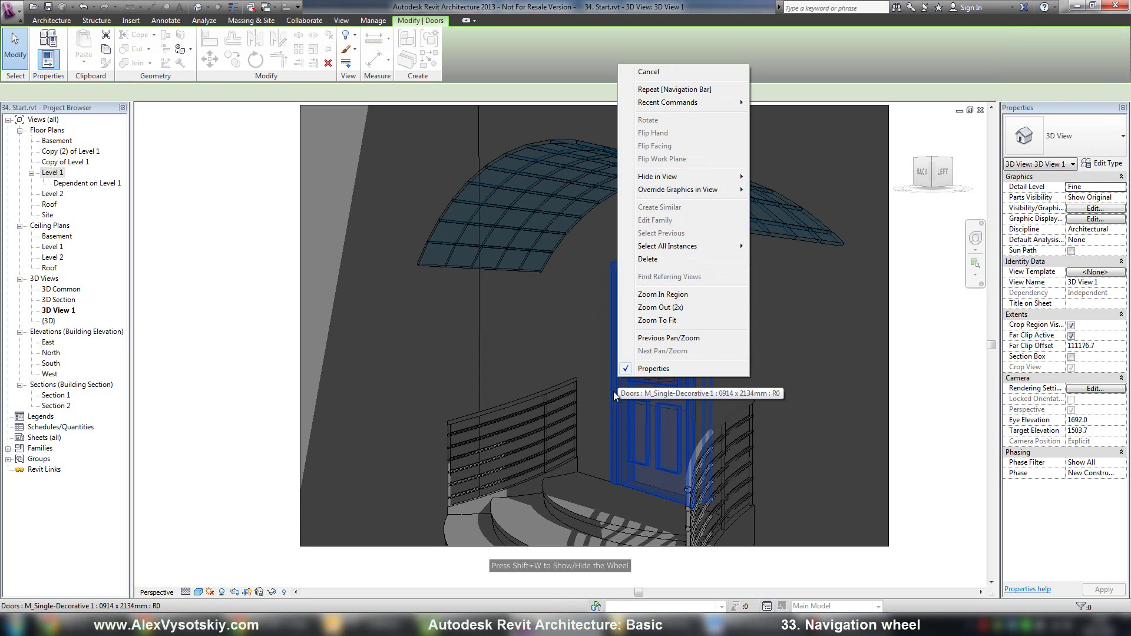
left_click(781, 189)
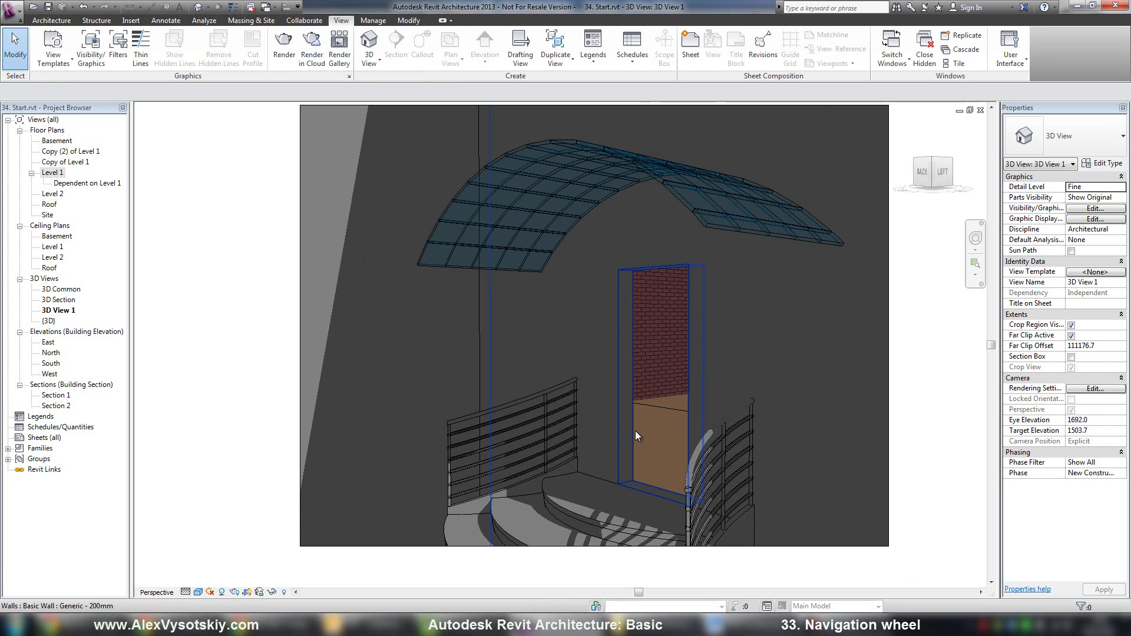
key("shift+w")
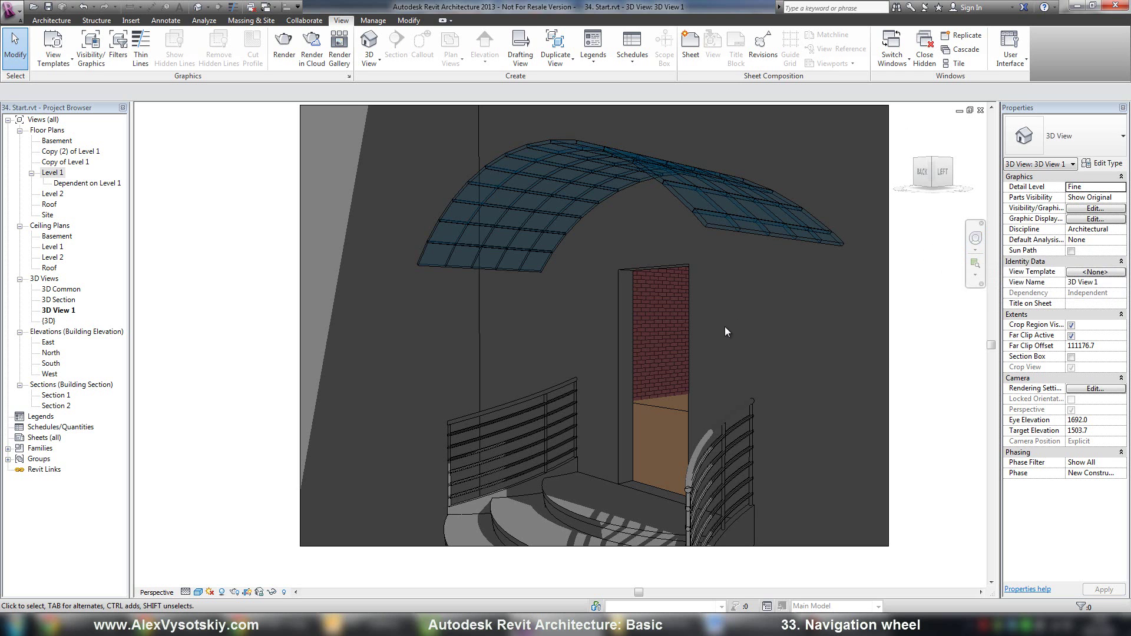
- Walk forward through the doorway into the interior, turning left away from the glazed wall
key("shift+w")
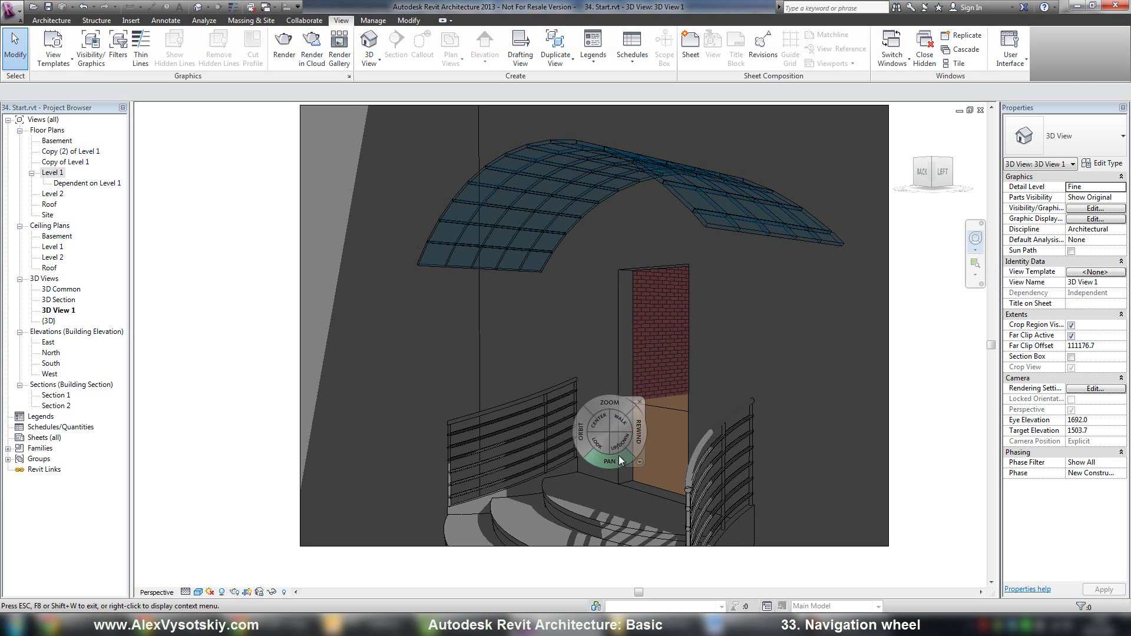
mouse_move(618, 427)
left_mouse_down()
mouse_move(614, 447)
mouse_move(635, 431)
mouse_move(610, 455)
mouse_move(486, 443)
mouse_move(548, 443)
mouse_move(420, 452)
mouse_move(470, 443)
mouse_move(497, 459)
left_mouse_up()
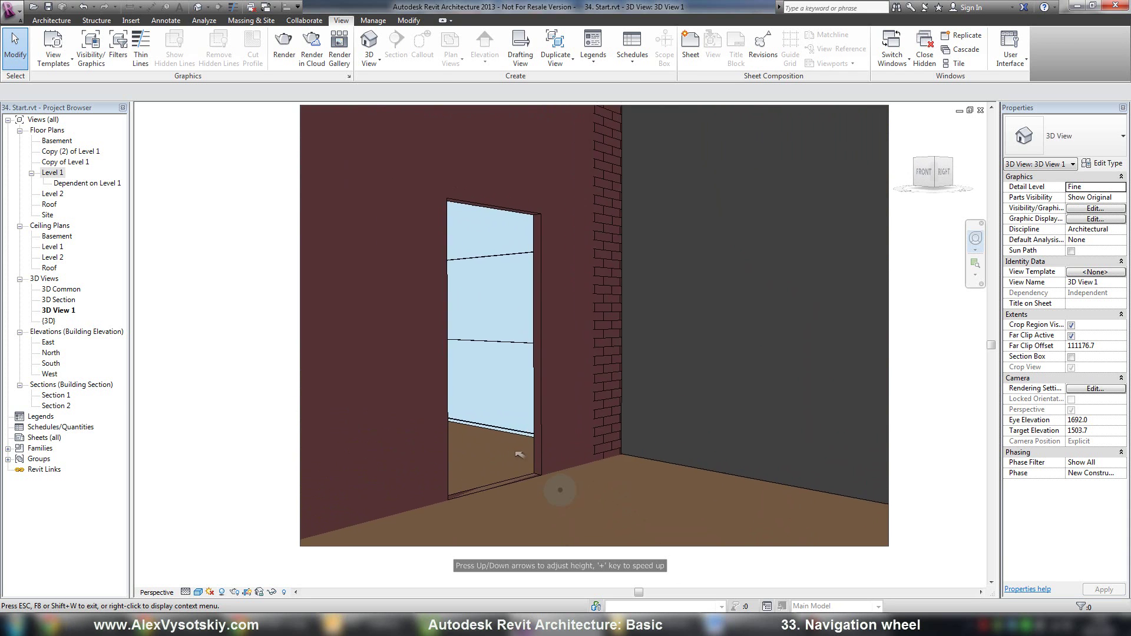
left_click_drag(520, 455, 494, 448)
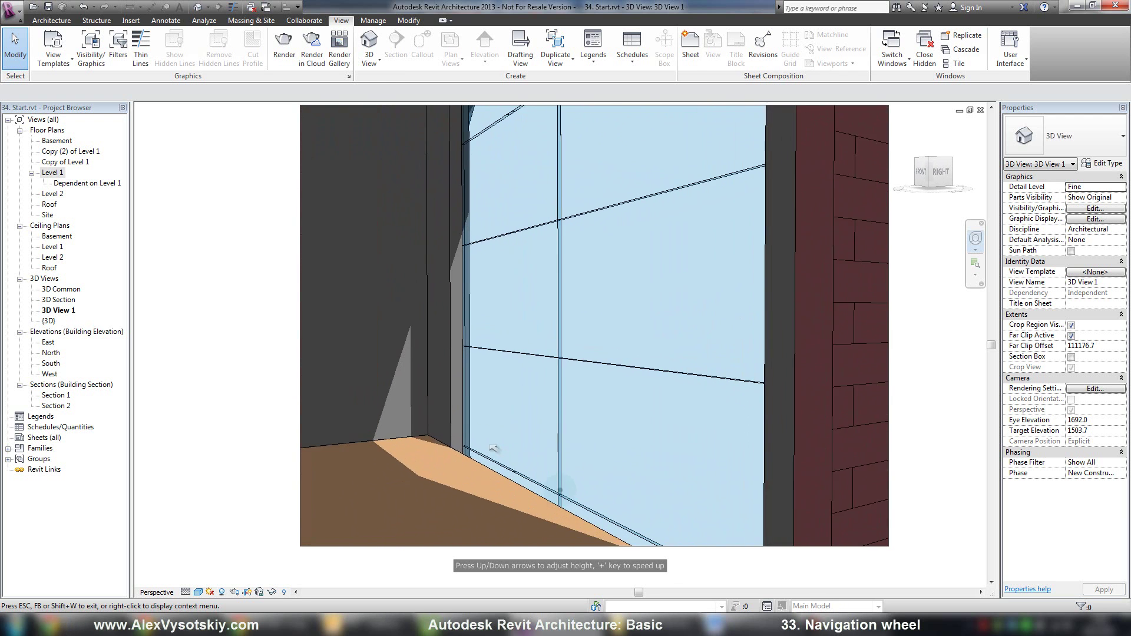
mouse_move(494, 449)
left_mouse_down()
mouse_move(422, 456)
mouse_move(512, 444)
mouse_move(392, 469)
mouse_move(262, 330)
left_mouse_up()
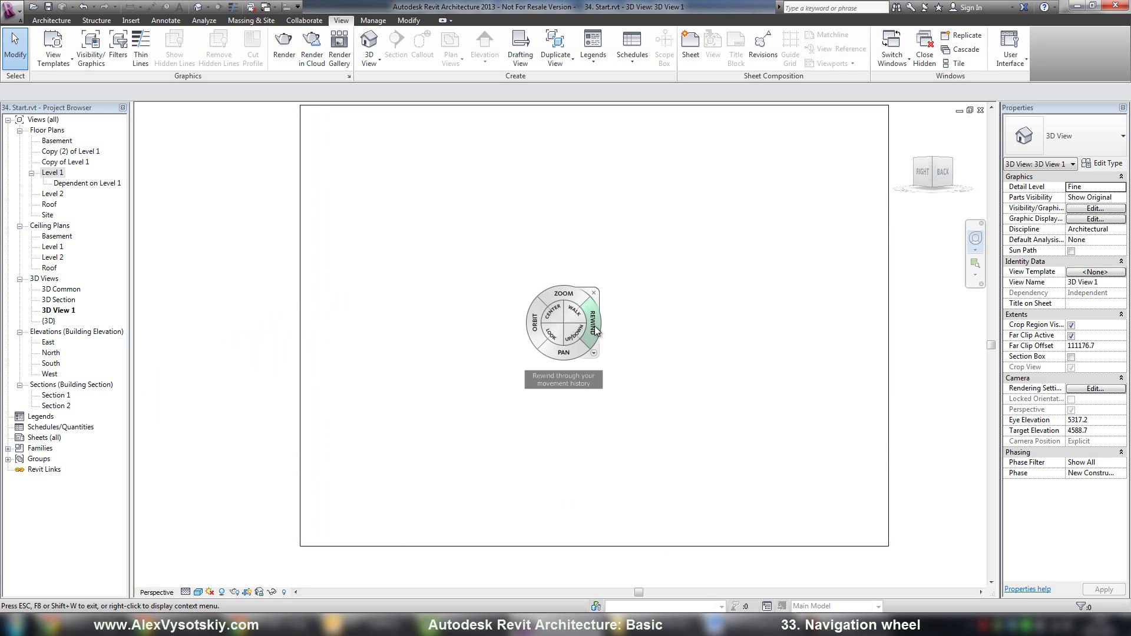
- Rewind the view history back to an earlier interior view facing the staircase
left_click(596, 332)
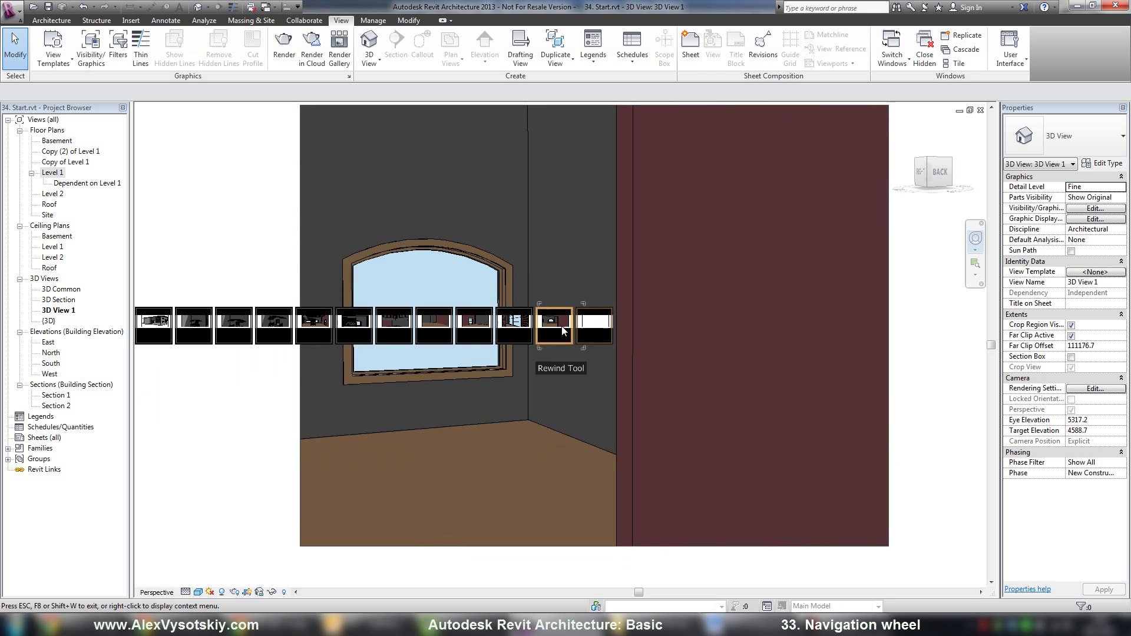
left_click_drag(596, 330, 301, 305)
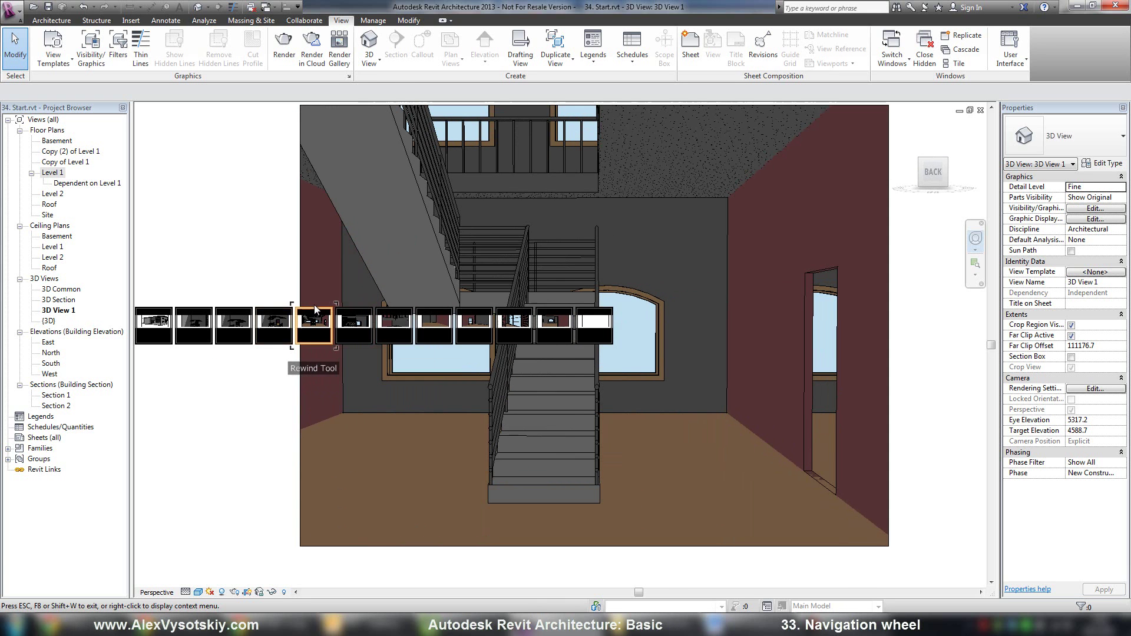
left_click_drag(302, 305, 313, 305)
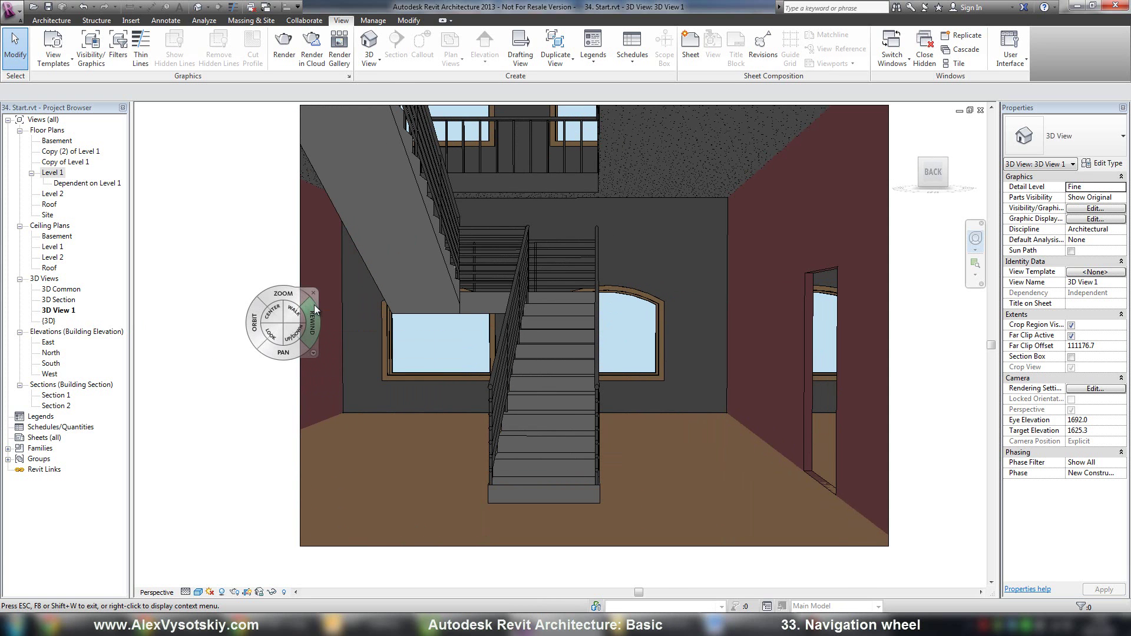